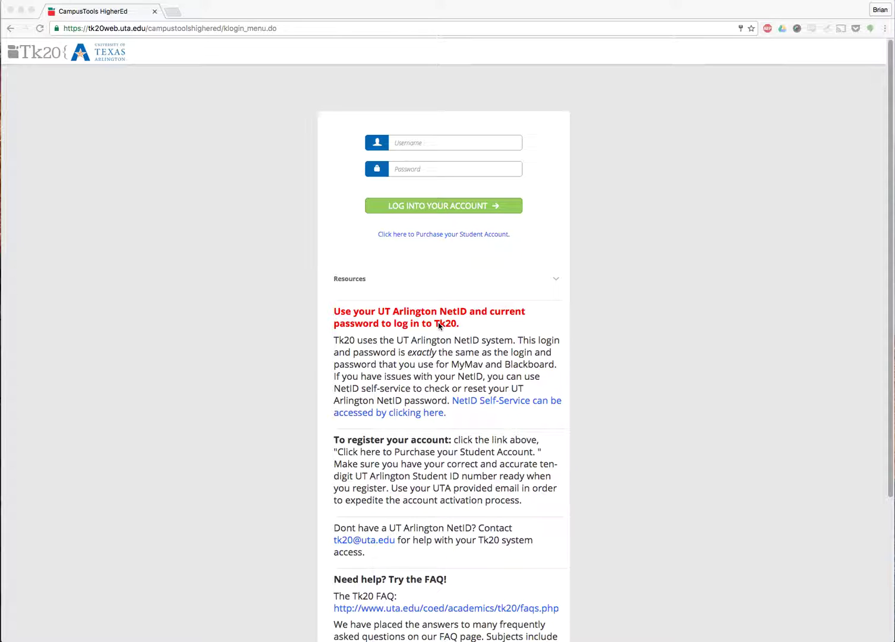
Step: Log in to Tk20 by entering the NetID username and the account password
{"action": "left_click", "coordinate": [442, 143]}
{"action": "key", "text": "Tab"}
{"action": "type", "text": "***********"}
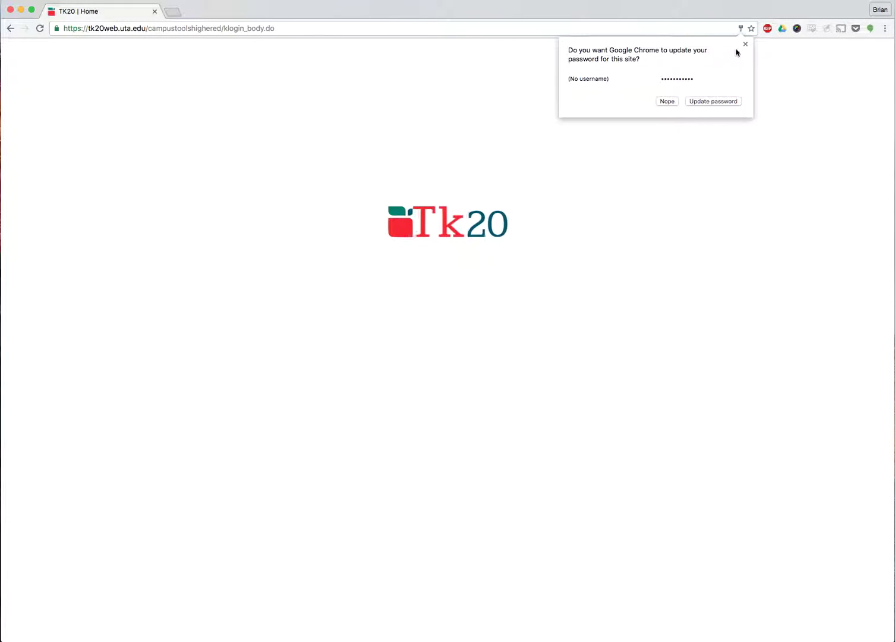
Step: Dismiss Chrome's password prompt and open My Courses to show EDUC 4342
{"action": "left_click", "coordinate": [745, 44]}
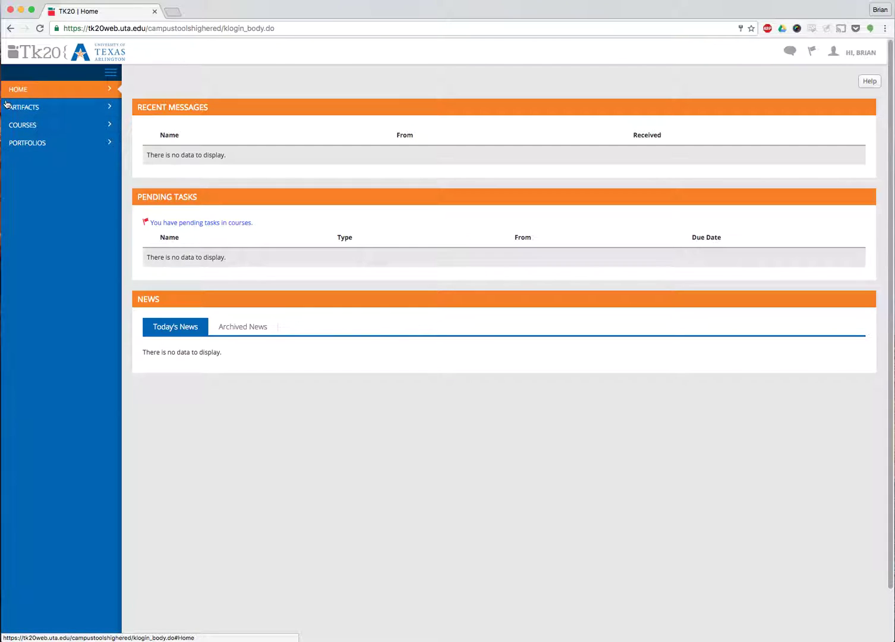
{"action": "left_click", "coordinate": [28, 132]}
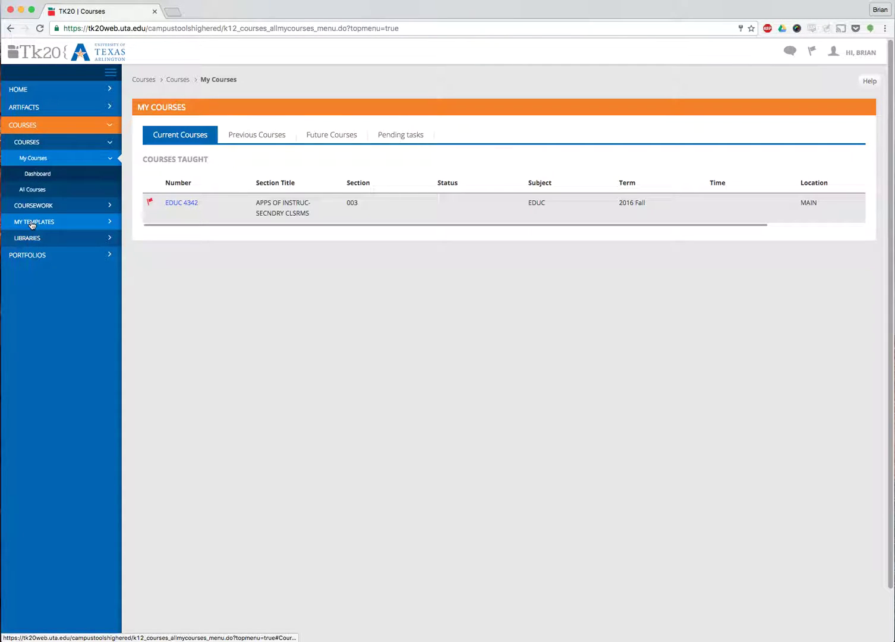
Step: Confirm My Templates is empty, then go to the Libraries' Standard Bodies page
{"action": "left_click", "coordinate": [32, 222]}
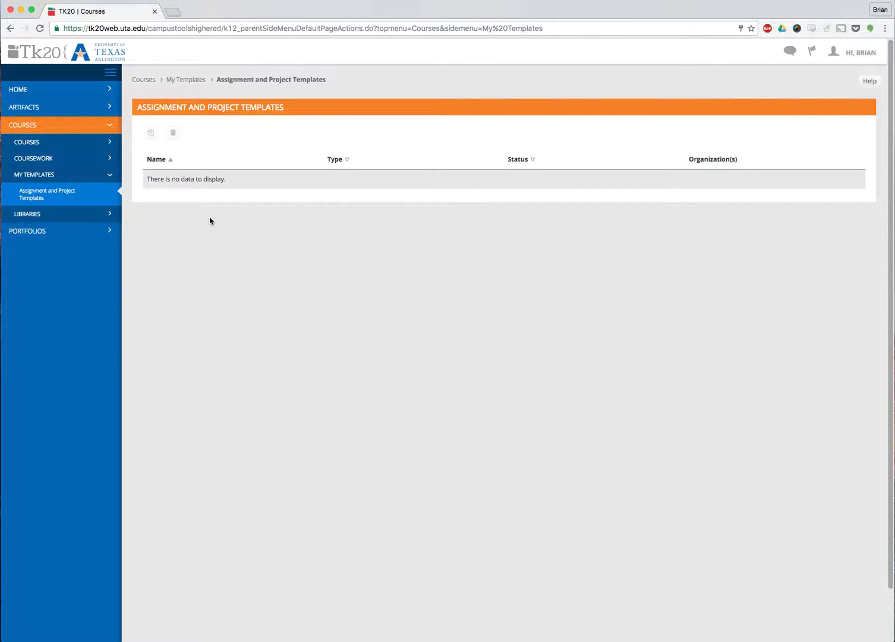
{"action": "left_click", "coordinate": [32, 215]}
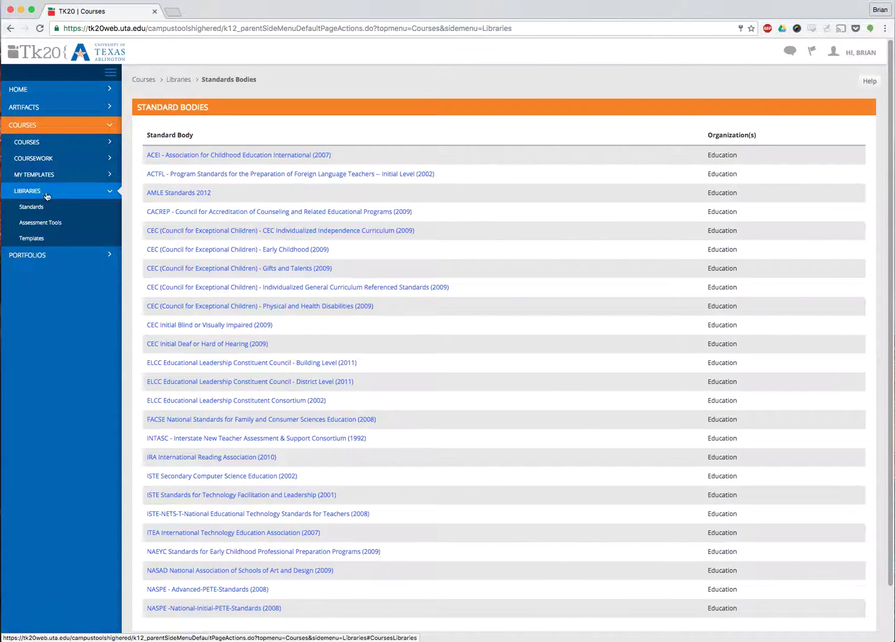
Step: Search the shared Templates library for 'secondary'
{"action": "left_click", "coordinate": [33, 240]}
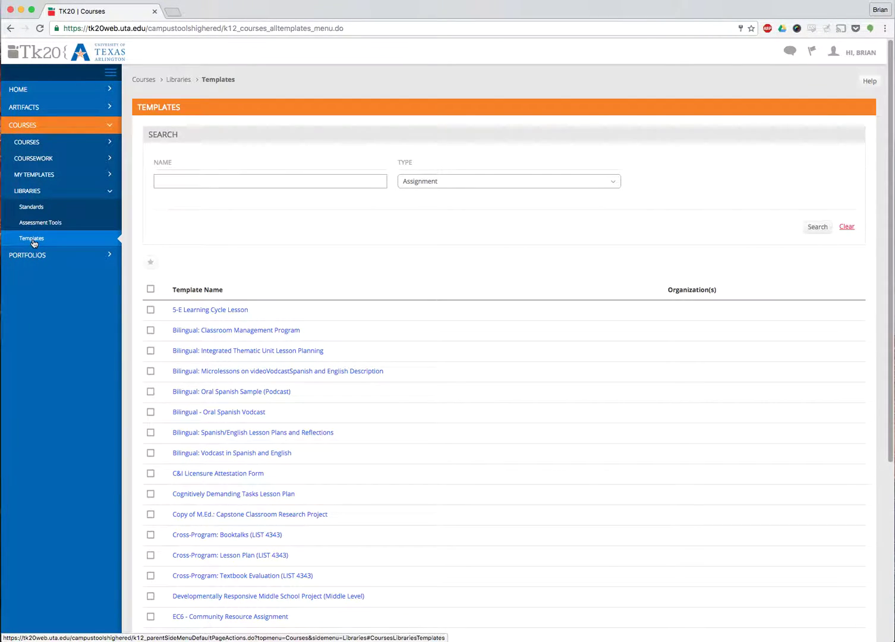
{"action": "scroll", "coordinate": [202, 285], "scroll_direction": "down", "scroll_amount": 5}
{"action": "scroll", "coordinate": [209, 291], "scroll_direction": "up", "scroll_amount": 5}
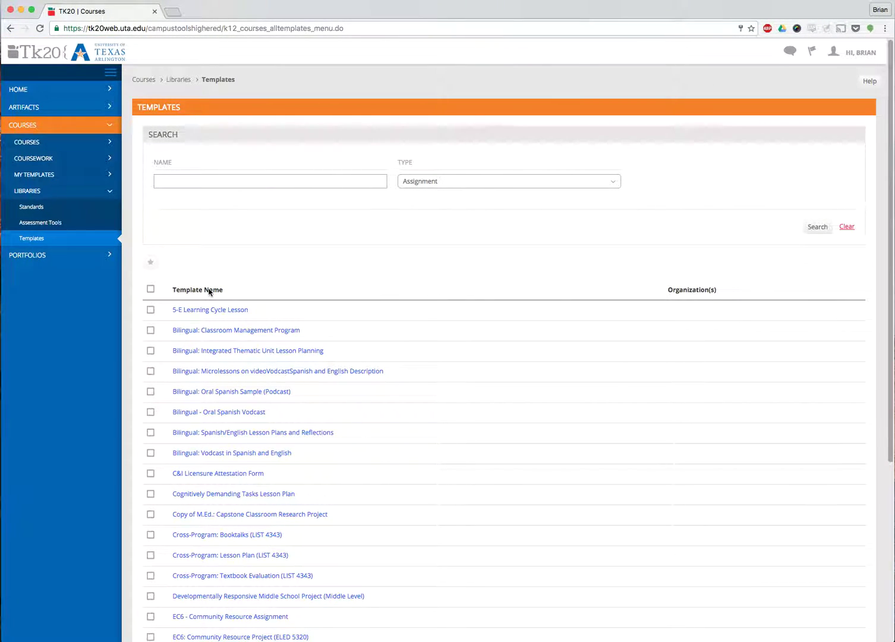
{"action": "left_click", "coordinate": [194, 180]}
{"action": "type", "text": "secondary"}
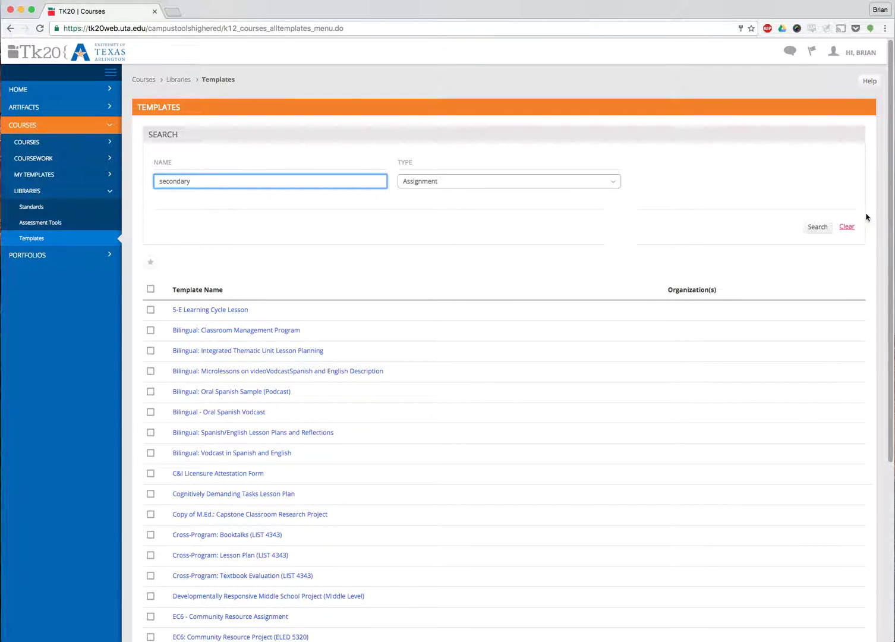
{"action": "left_click", "coordinate": [818, 229]}
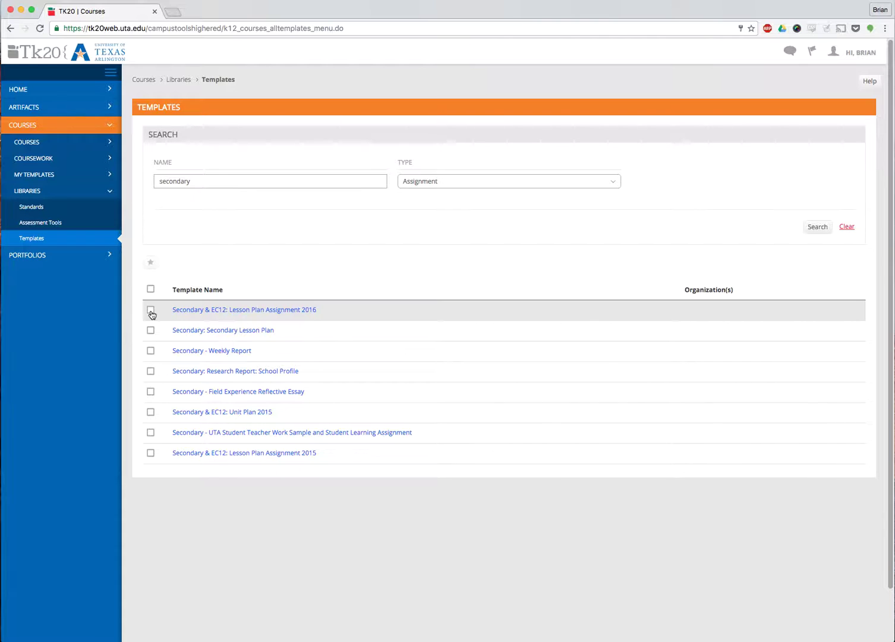
Step: Make Secondary & EC12: Lesson Plan Assignment 2016 available and confirm it appears in My Templates
{"action": "left_click", "coordinate": [151, 312]}
{"action": "left_click", "coordinate": [151, 264]}
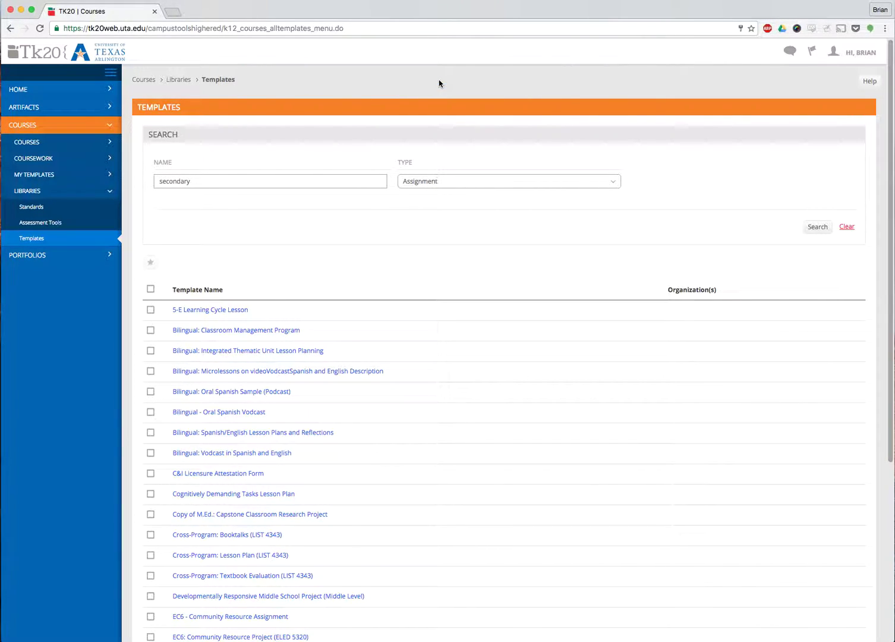
{"action": "left_click", "coordinate": [37, 175]}
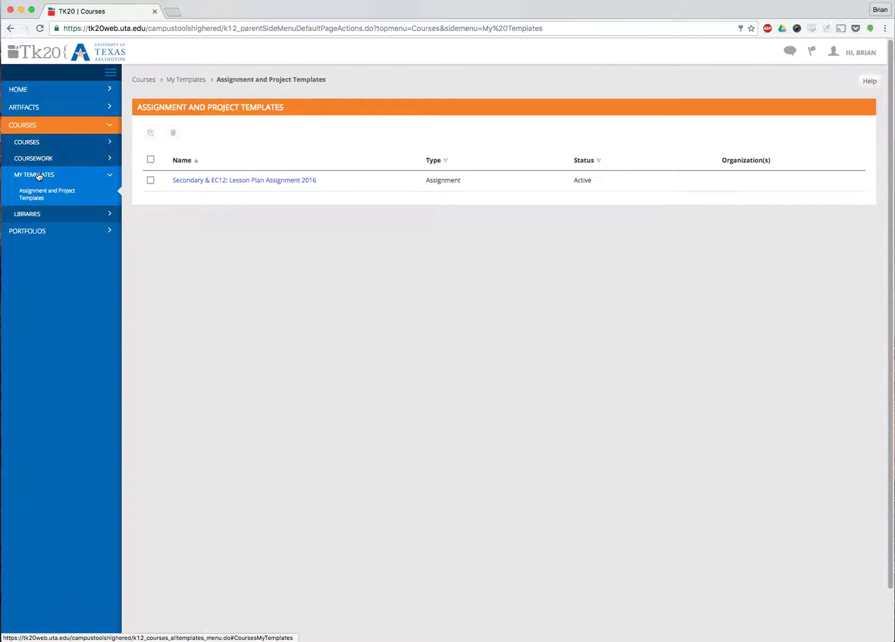
Step: Go from My Courses to the Coursework Assignments list
{"action": "left_click", "coordinate": [25, 144]}
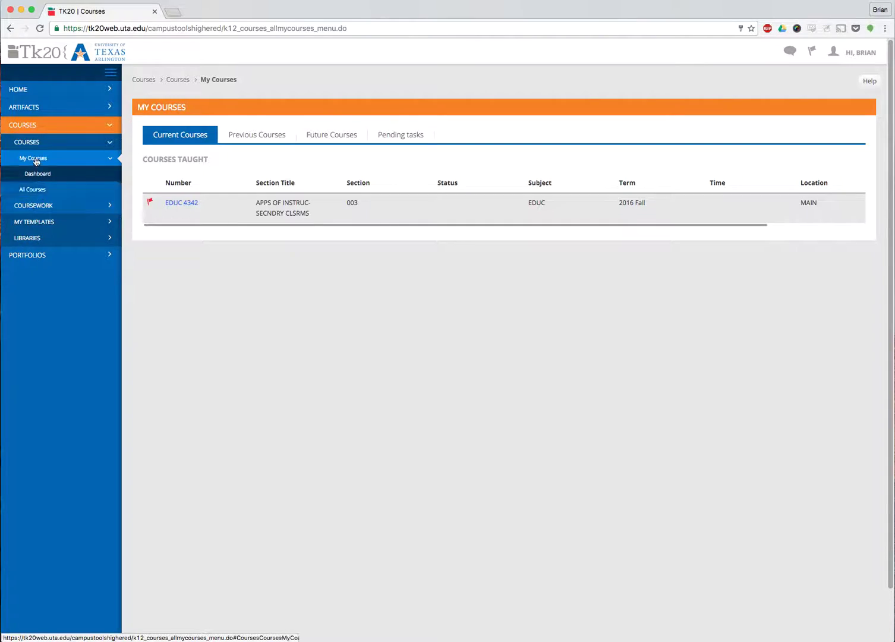
{"action": "left_click", "coordinate": [37, 206]}
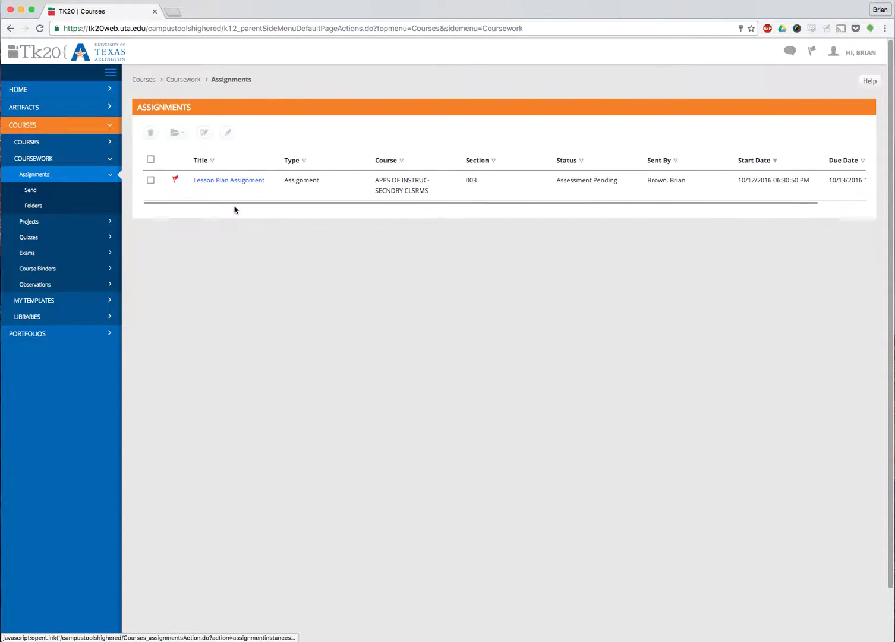
Step: In the Send wizard, select course EDUC 4342 and the Lesson Plan Assignment 2016 template
{"action": "left_click", "coordinate": [31, 191]}
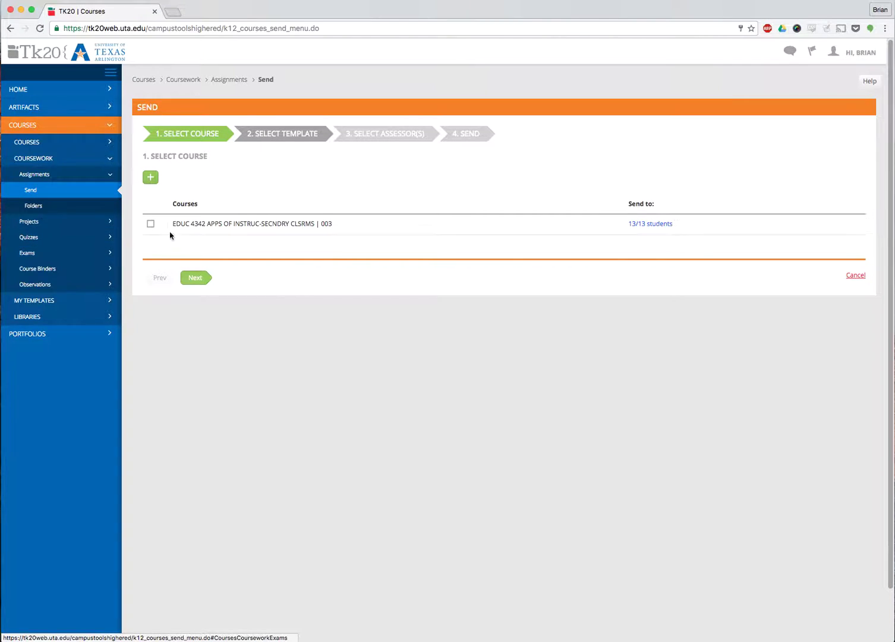
{"action": "left_click", "coordinate": [151, 223]}
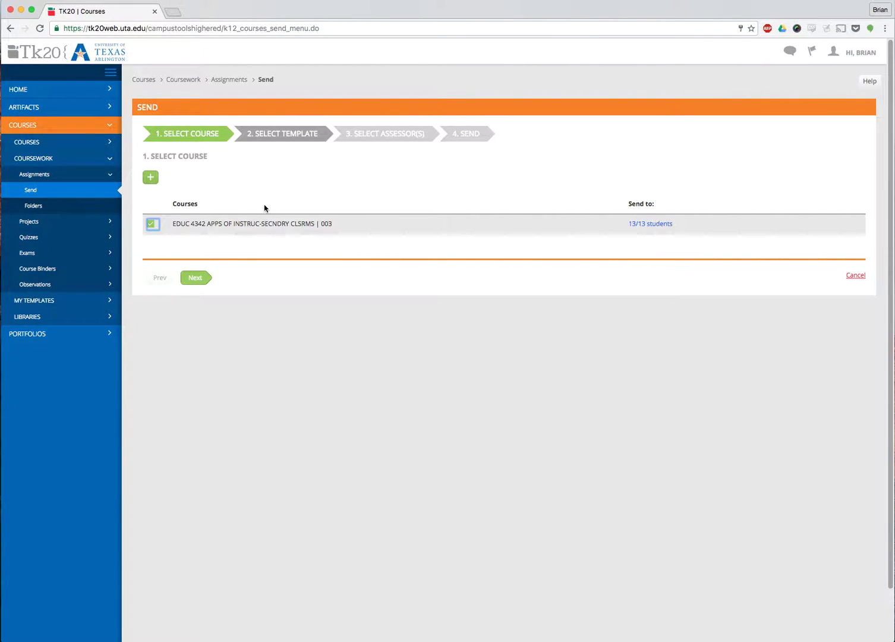
{"action": "left_click", "coordinate": [195, 280]}
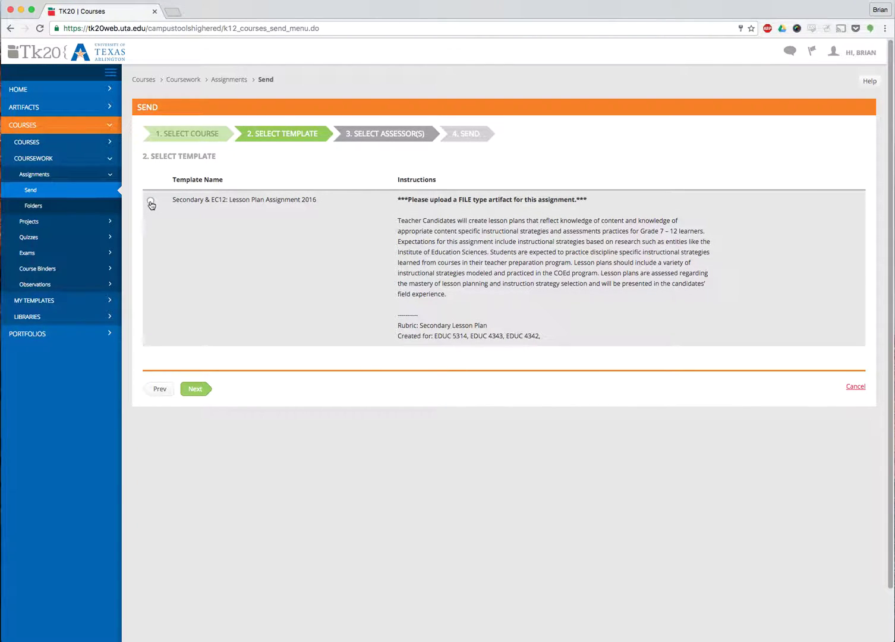
{"action": "left_click", "coordinate": [150, 202]}
{"action": "left_click", "coordinate": [196, 389]}
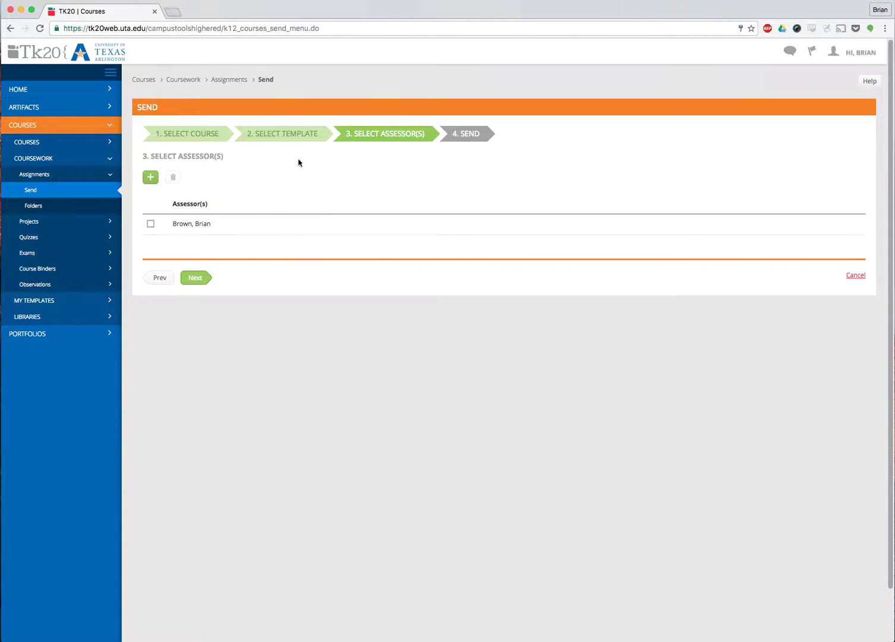
Step: Select the instructor as assessor and advance to the wizard's Send step
{"action": "left_click", "coordinate": [152, 226]}
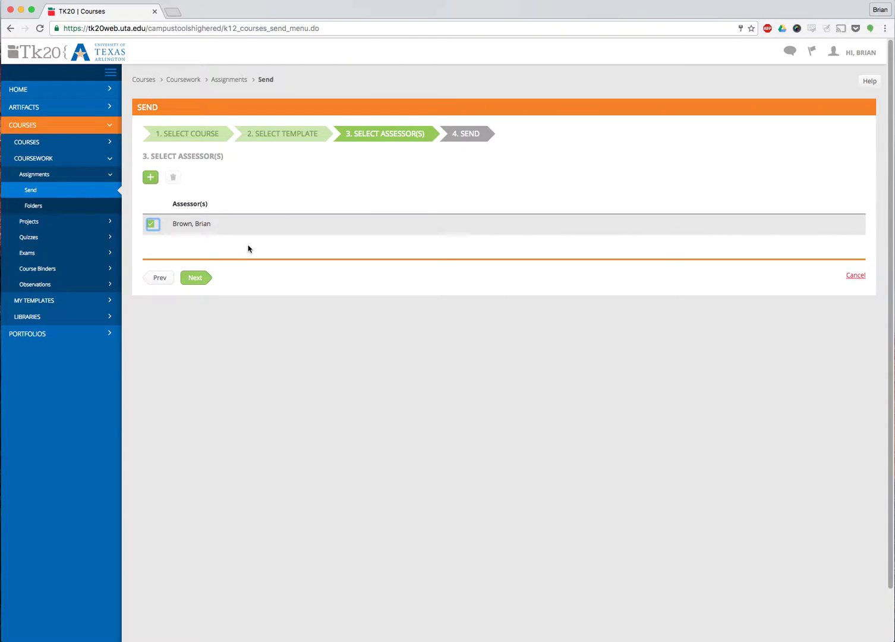
{"action": "left_click", "coordinate": [199, 279]}
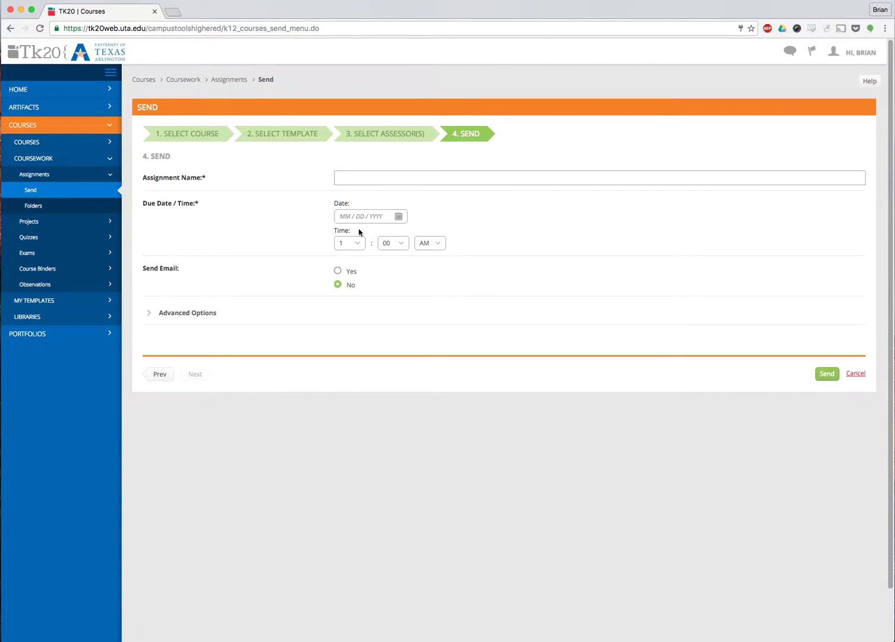
Step: Name the assignment 'Lesson Plan Assignment' and set its due date to 10/31/2016
{"action": "left_click", "coordinate": [369, 178]}
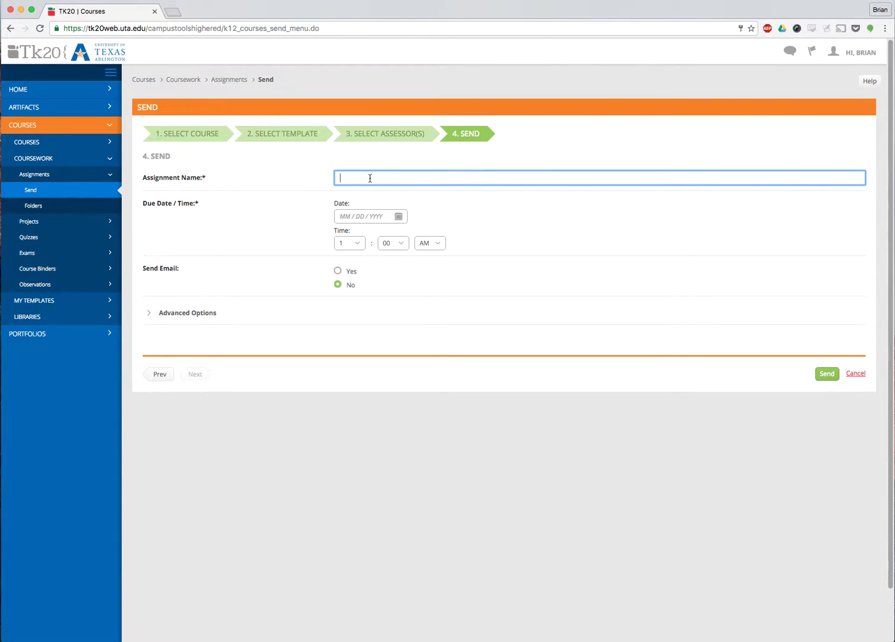
{"action": "type", "text": "Lesson Plan Assignment"}
{"action": "left_click", "coordinate": [400, 217]}
{"action": "left_click", "coordinate": [367, 343]}
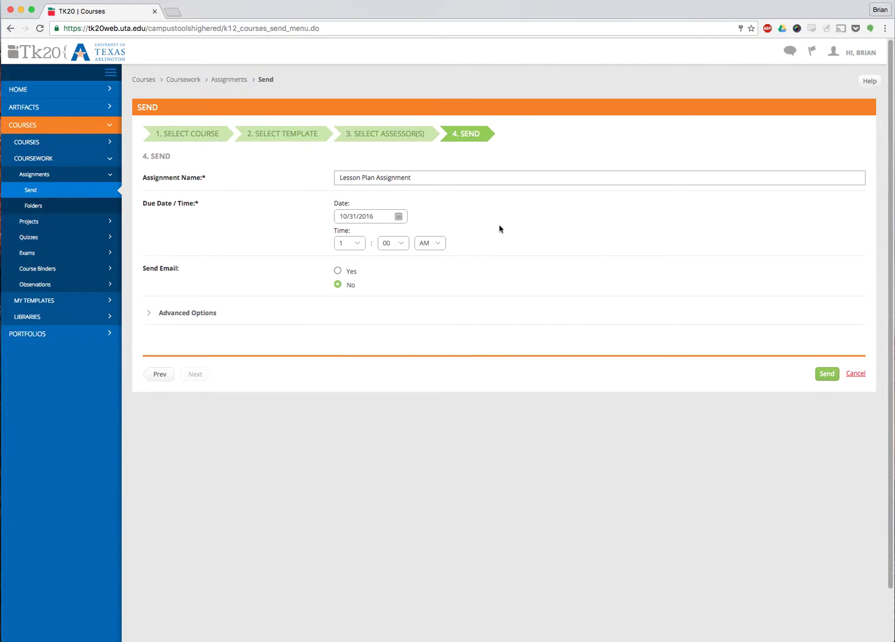
Step: Set the due time to 11:55 PM, turn Send Email on, and expand Advanced Options
{"action": "left_click", "coordinate": [360, 246]}
{"action": "left_click", "coordinate": [343, 336]}
{"action": "left_click", "coordinate": [400, 247]}
{"action": "left_click", "coordinate": [388, 338]}
{"action": "left_click", "coordinate": [435, 244]}
{"action": "left_click", "coordinate": [426, 253]}
{"action": "left_click", "coordinate": [337, 272]}
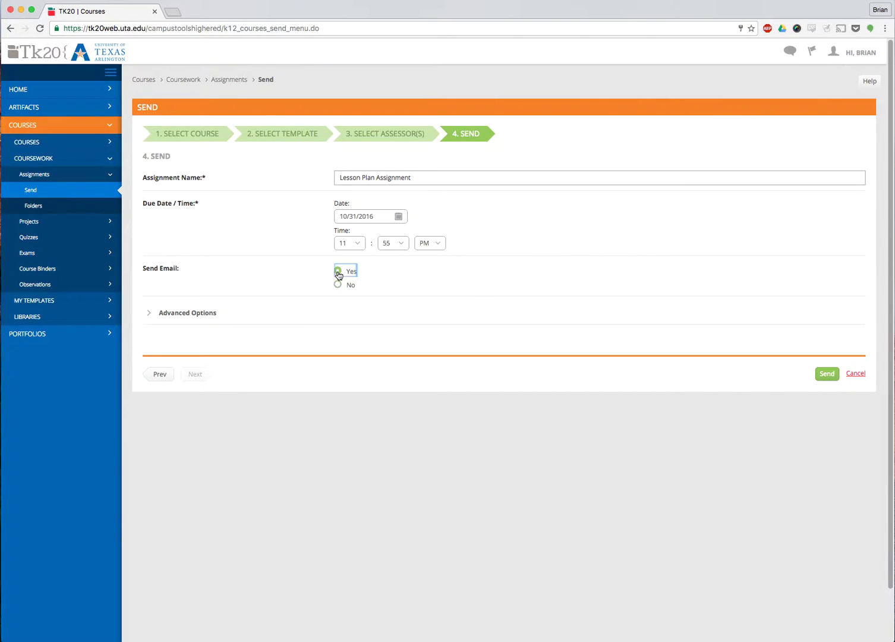
{"action": "left_click", "coordinate": [151, 313]}
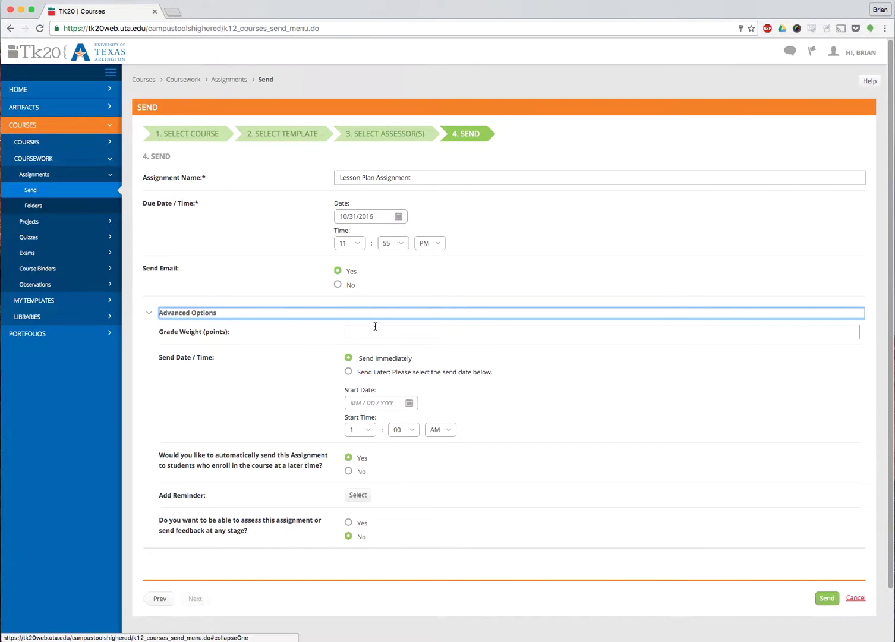
Step: Revert Send Later to Send Immediately, collapse Advanced Options, and leave Send Email on Yes
{"action": "left_click", "coordinate": [348, 372]}
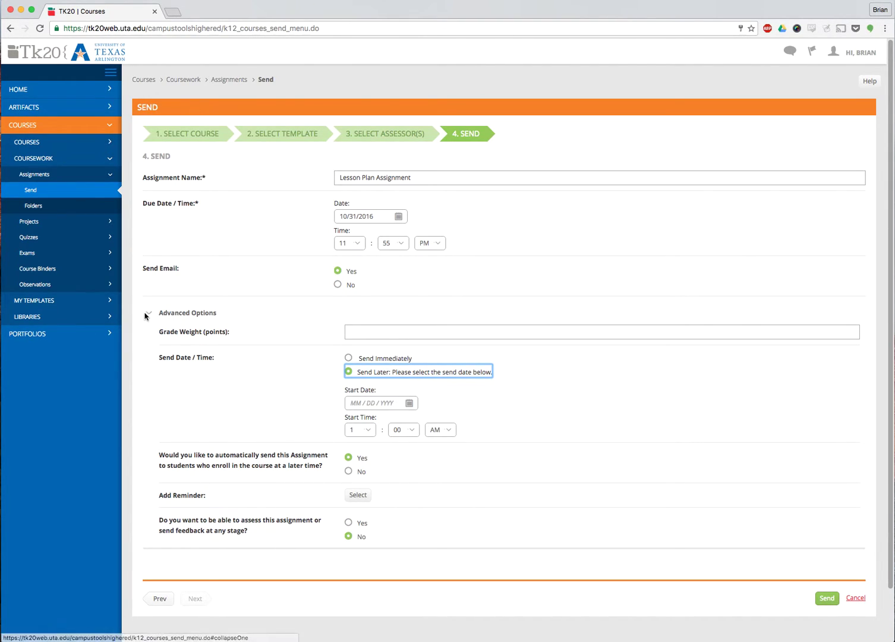
{"action": "left_click", "coordinate": [349, 358]}
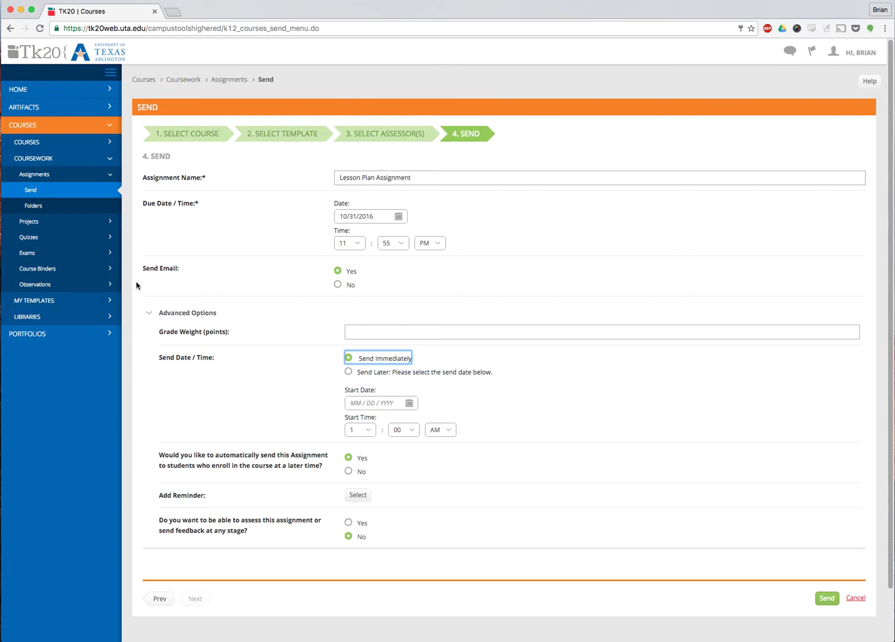
{"action": "left_click", "coordinate": [150, 314]}
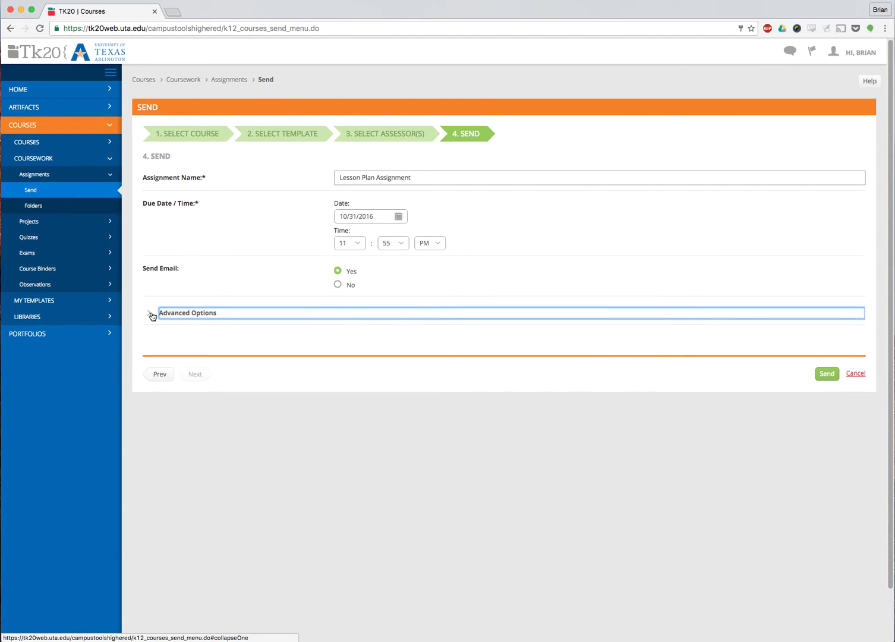
{"action": "left_click", "coordinate": [338, 284]}
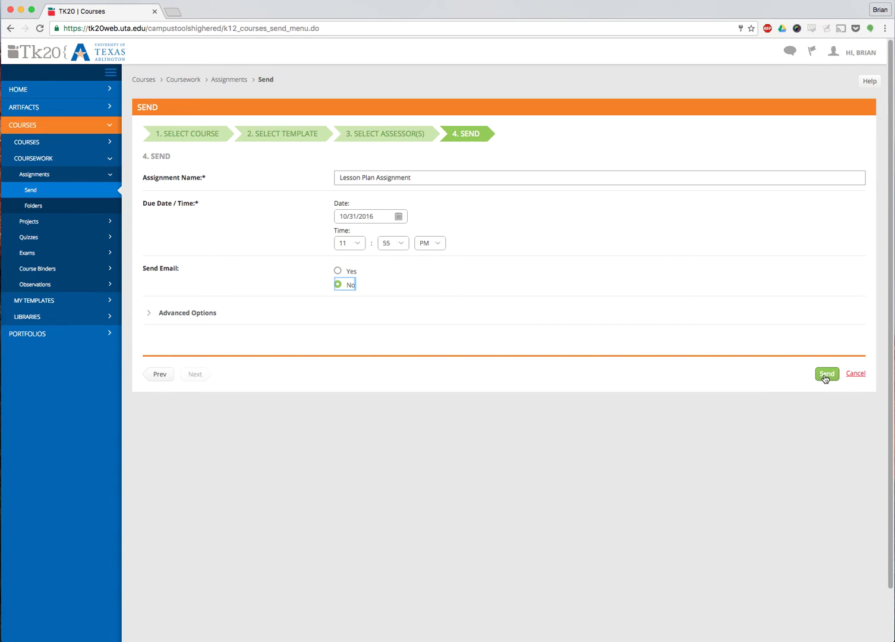
{"action": "left_click", "coordinate": [347, 272]}
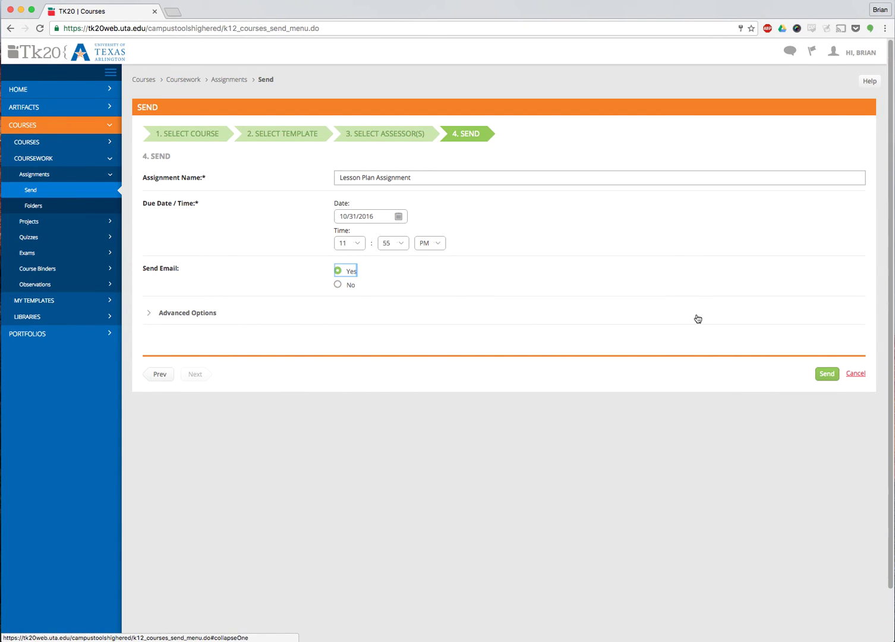